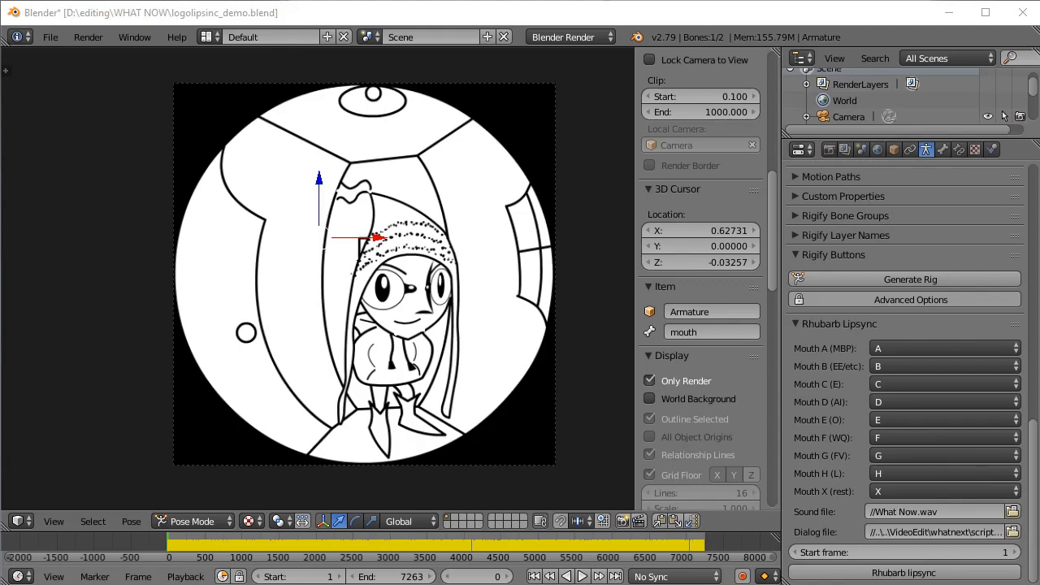
Inspect the sound file and dialog file paths in the Rhubarb Lipsync settings
scroll(449, 457, down, 1)
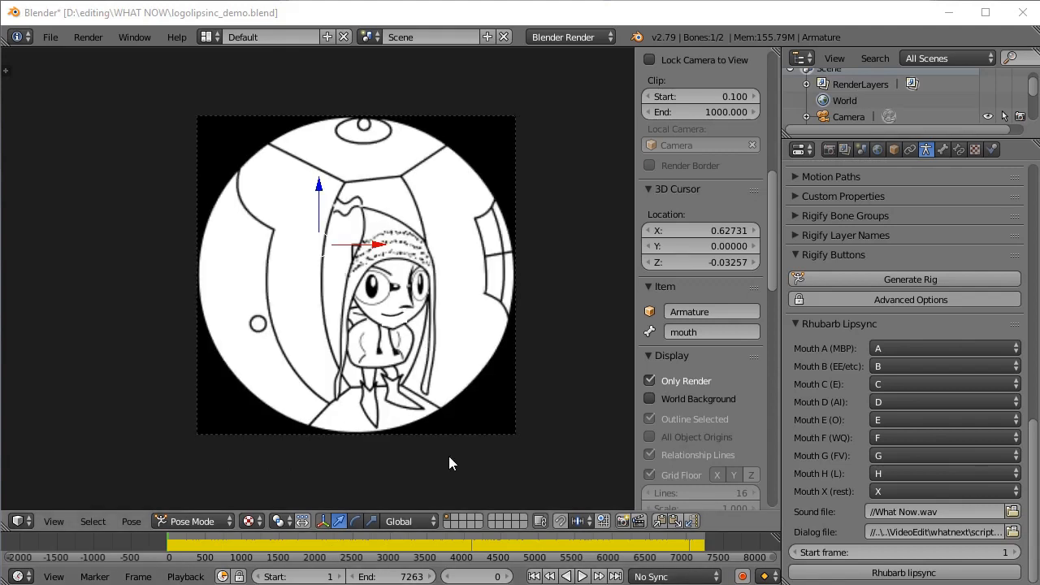
scroll(514, 379, up, 1)
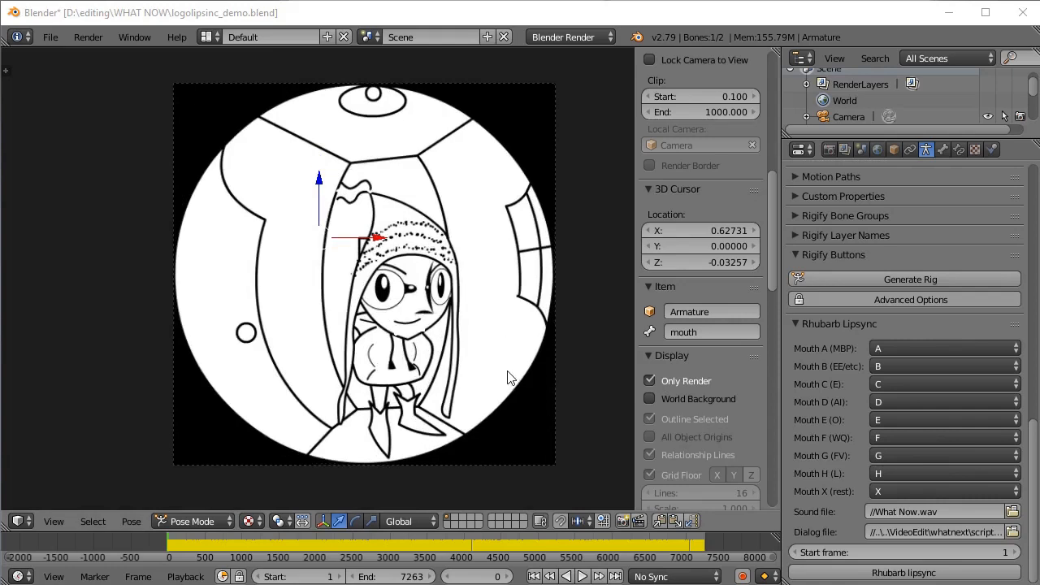
click(905, 513)
double_click(946, 533)
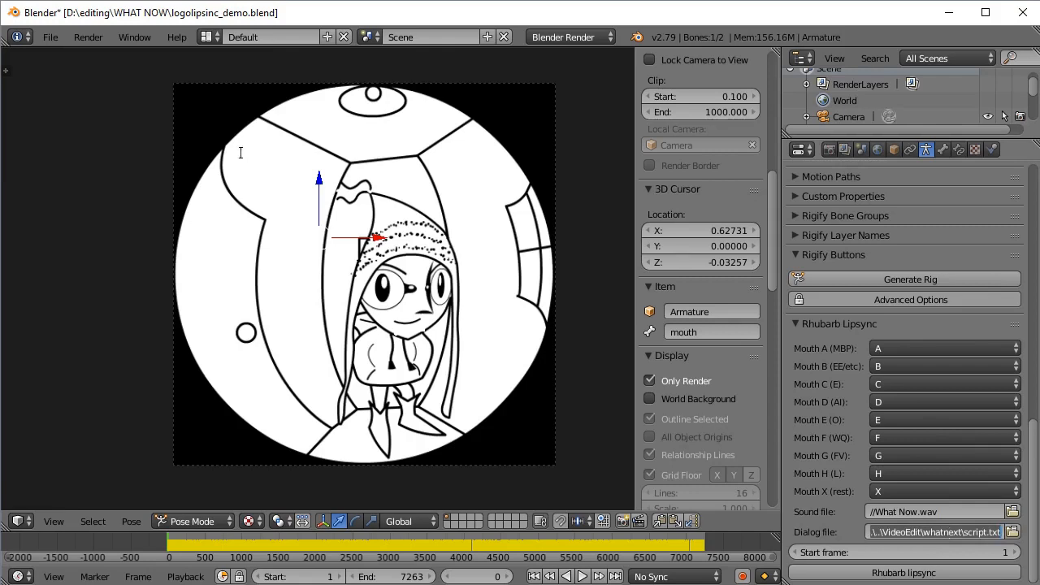
click(220, 130)
Filter the add-ons in the user preferences by "rh", inspect the Rhubarb lipsync executable path, and close the preferences
click(50, 37)
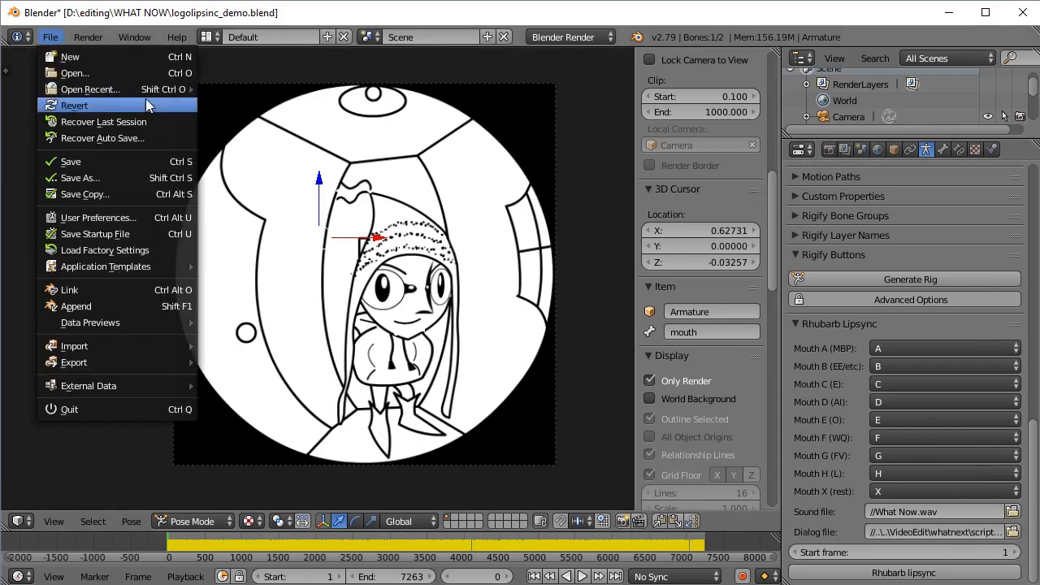
click(123, 216)
click(72, 91)
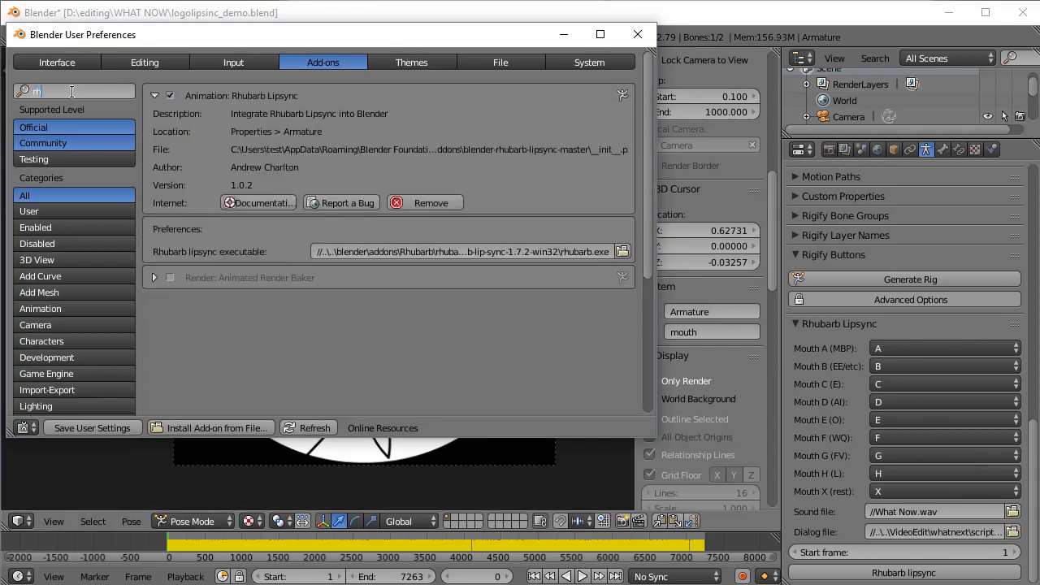
click(363, 141)
click(317, 254)
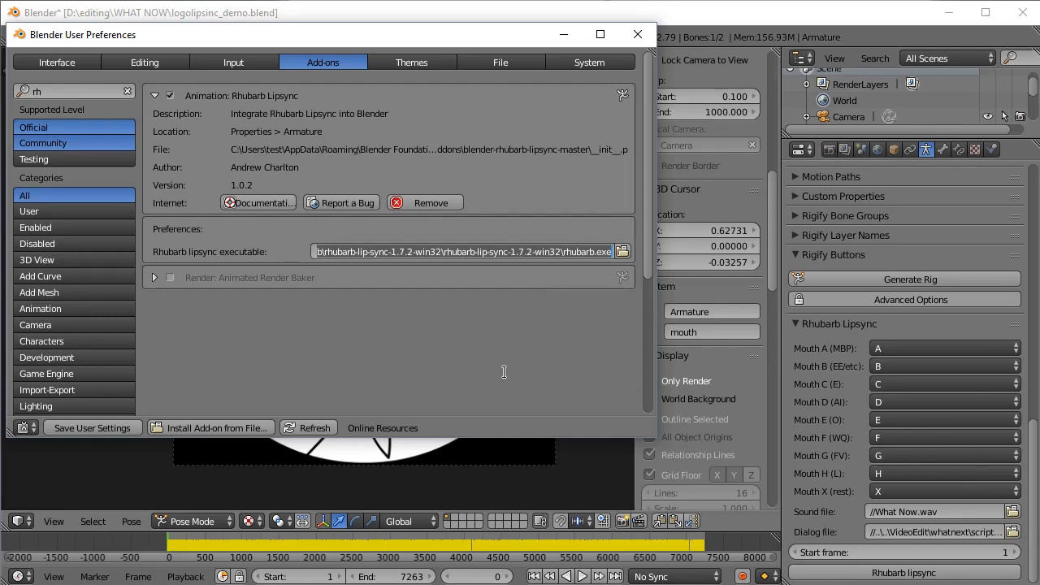
click(543, 320)
click(638, 35)
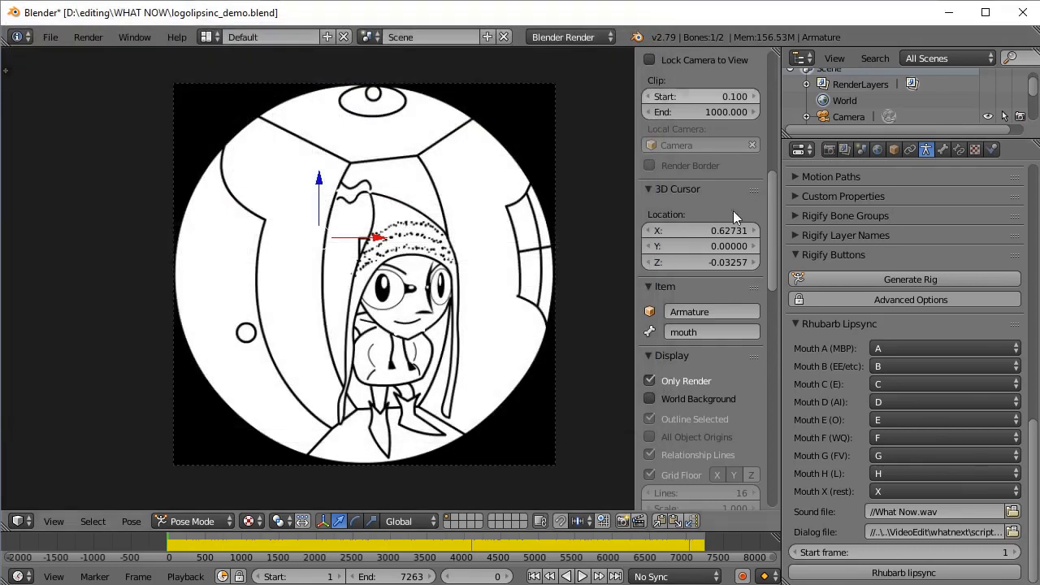
Examine the relative prefix at the start of the Rhubarb Lipsync sound file path
click(971, 512)
click(972, 512)
click(875, 512)
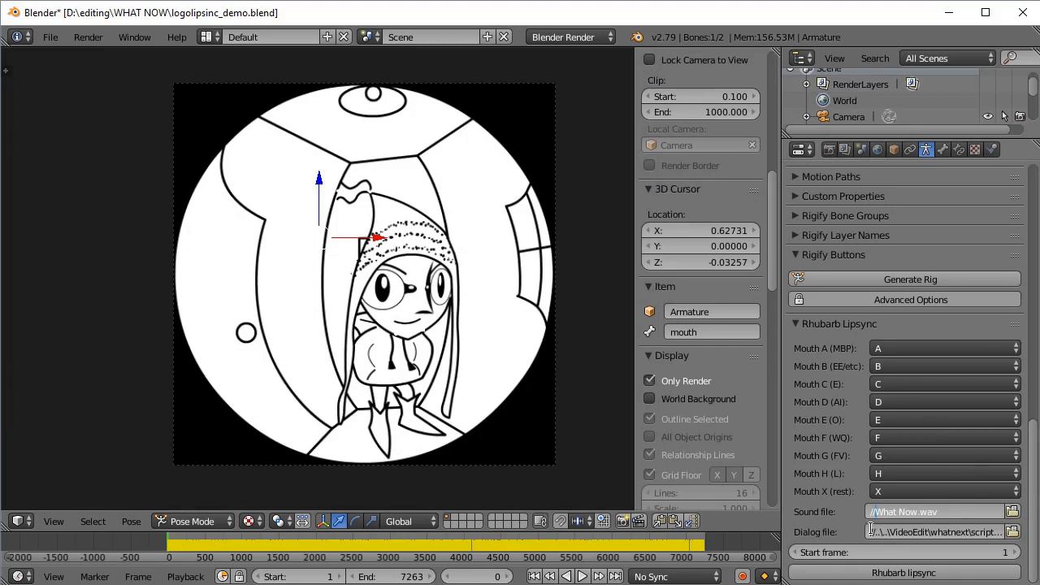
click(901, 528)
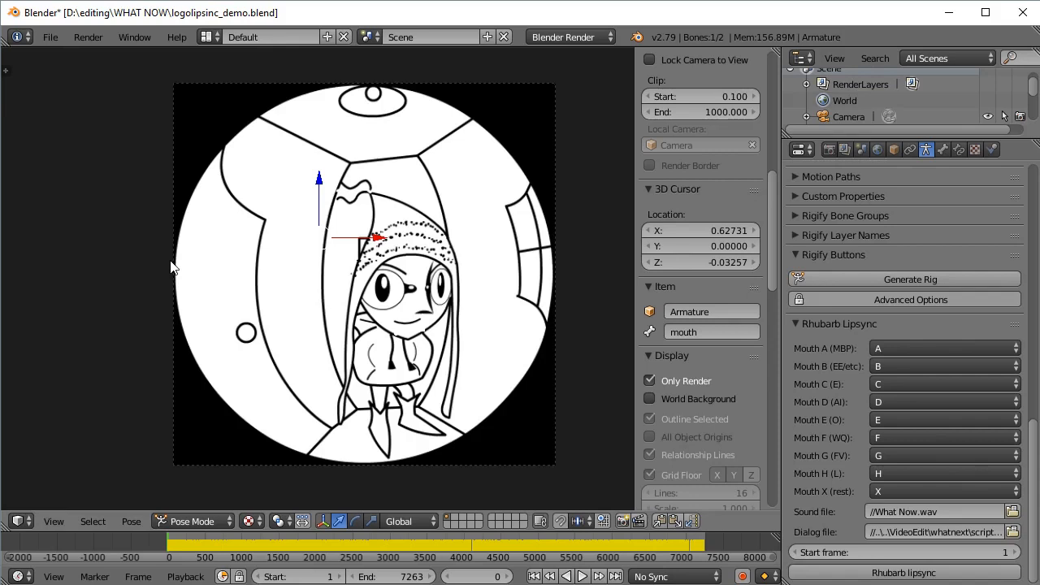
Browse for the sound file, copy its folder path D:\editing\WHAT NOW\, and cancel the file selection
click(1012, 513)
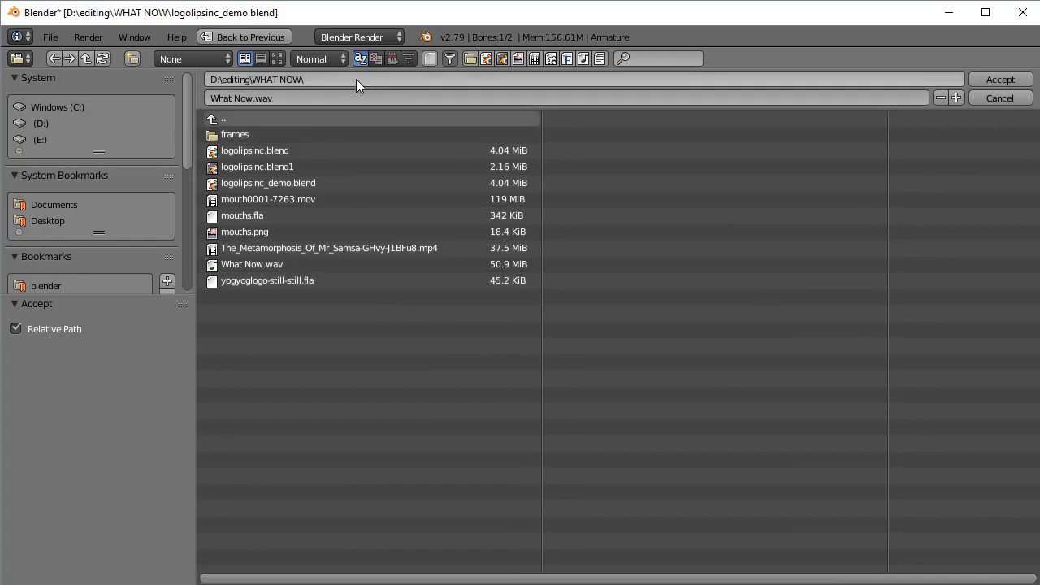
click(220, 83)
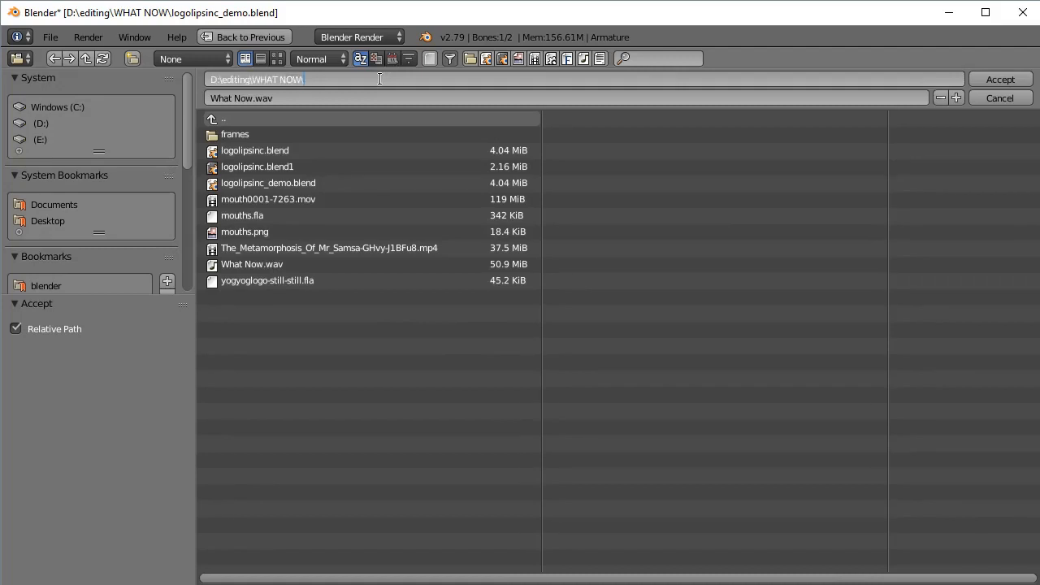
click(222, 80)
drag(342, 82, 161, 100)
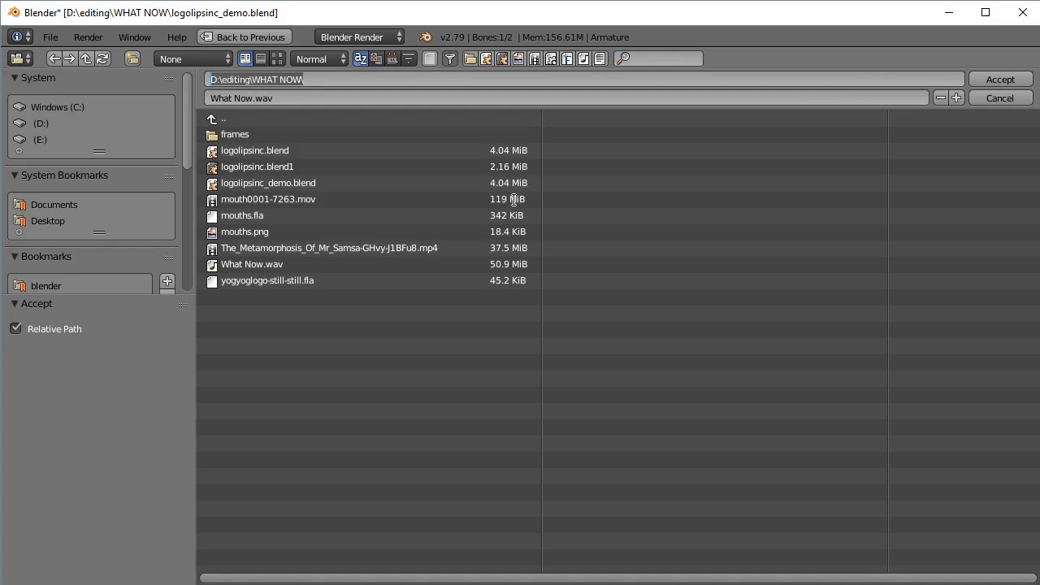
click(455, 132)
click(378, 97)
double_click(351, 78)
key(ctrl+c)
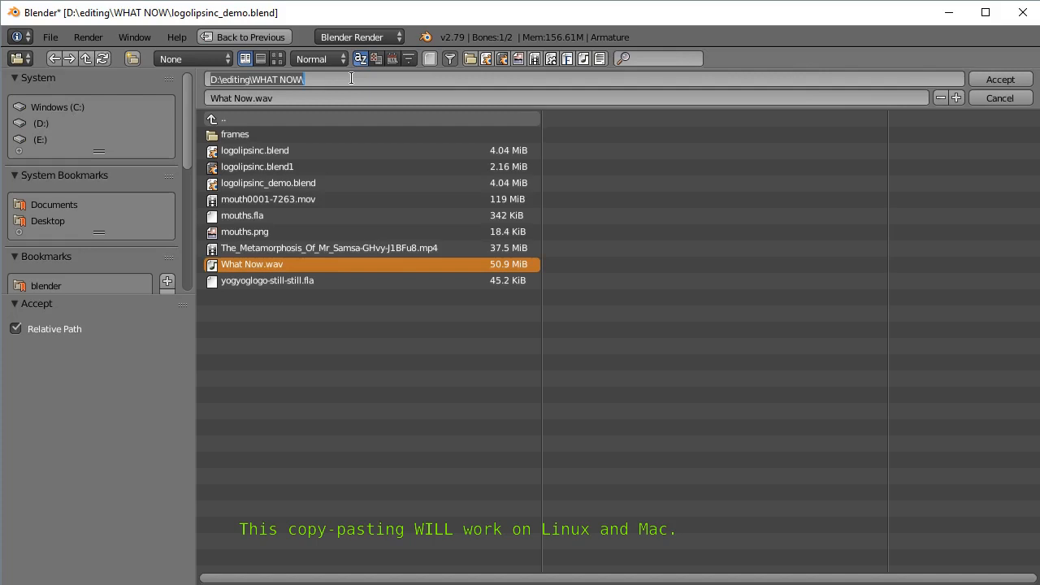
click(981, 98)
click(981, 98)
scroll(958, 487, down, 3)
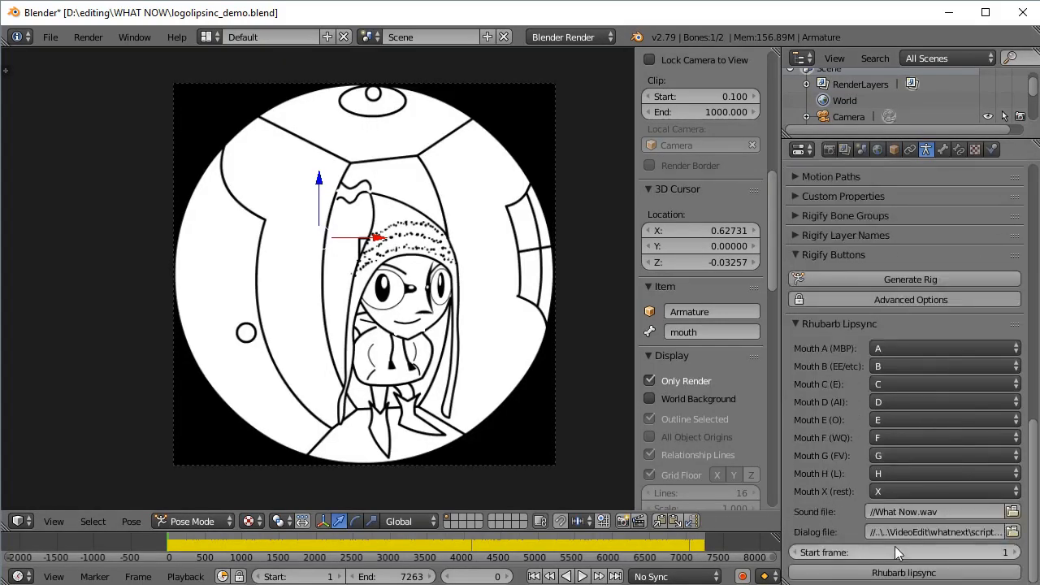
click(884, 512)
click(875, 512)
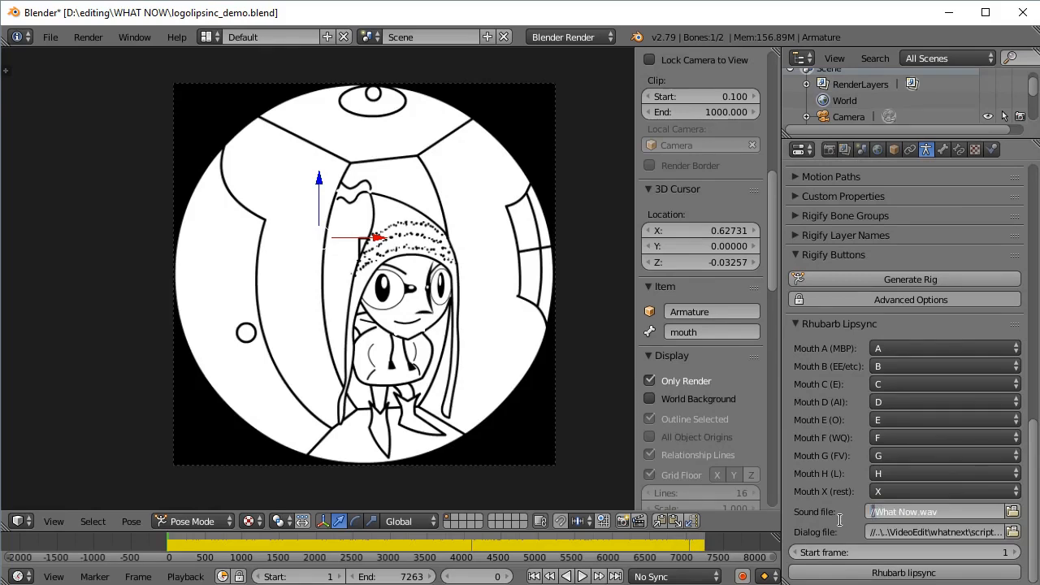
key(ctrl+v)
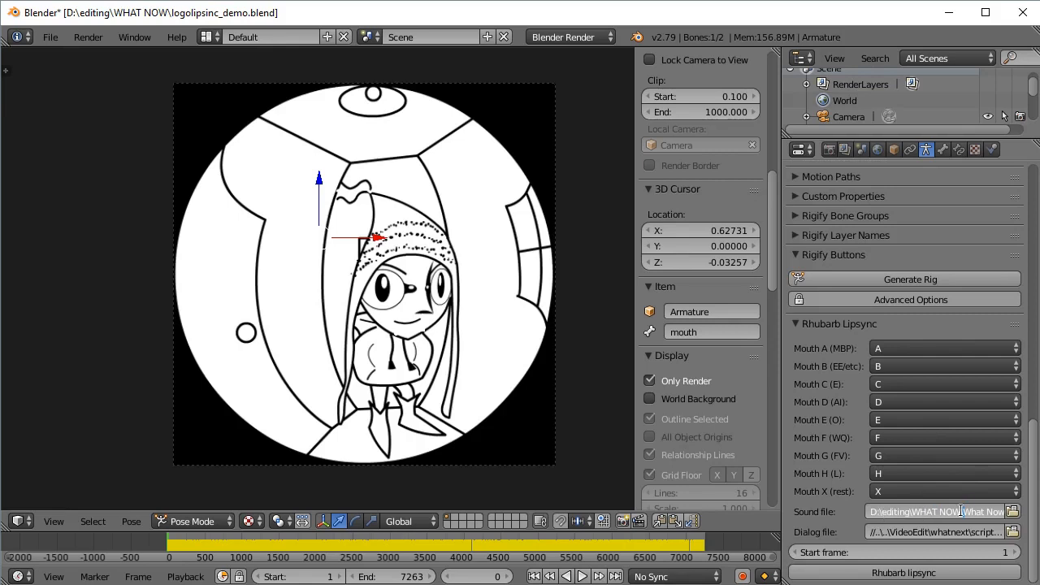
drag(984, 513, 1022, 507)
click(886, 515)
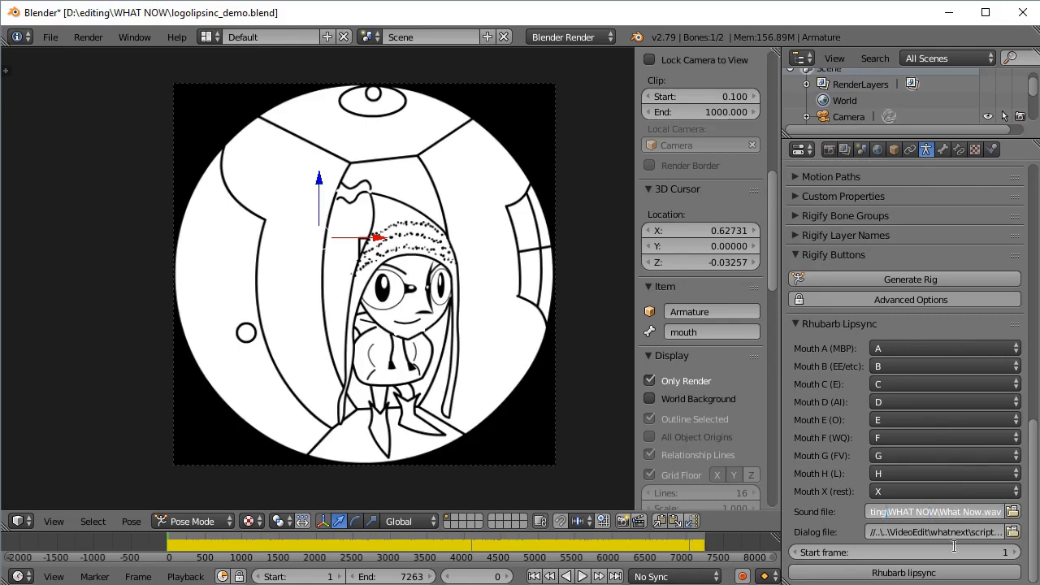
key(Escape)
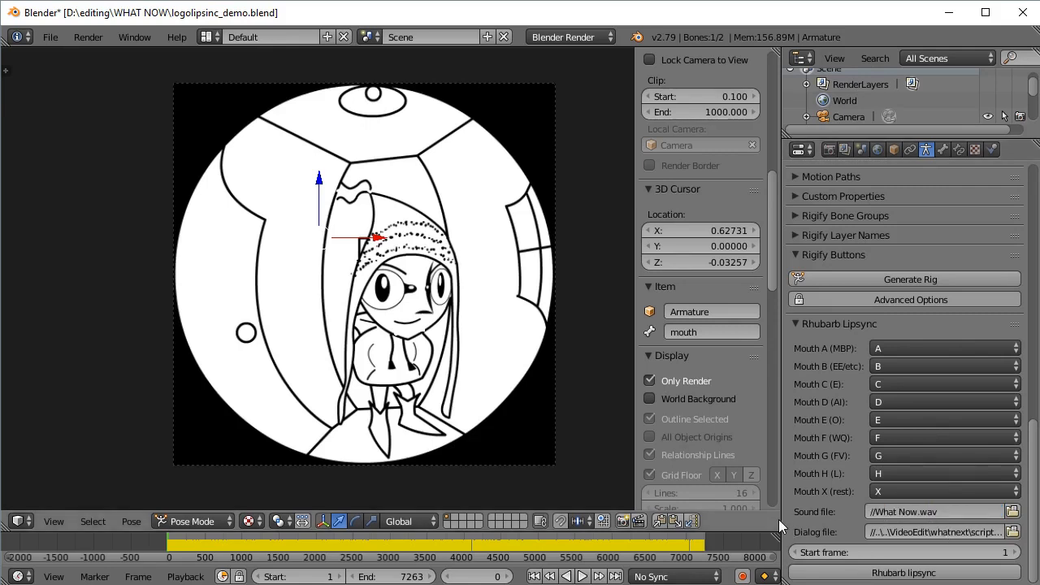
Widen the properties area and set the sound file to the absolute path D:\editing\WHAT NOW\What Now.wav
drag(783, 527, 611, 526)
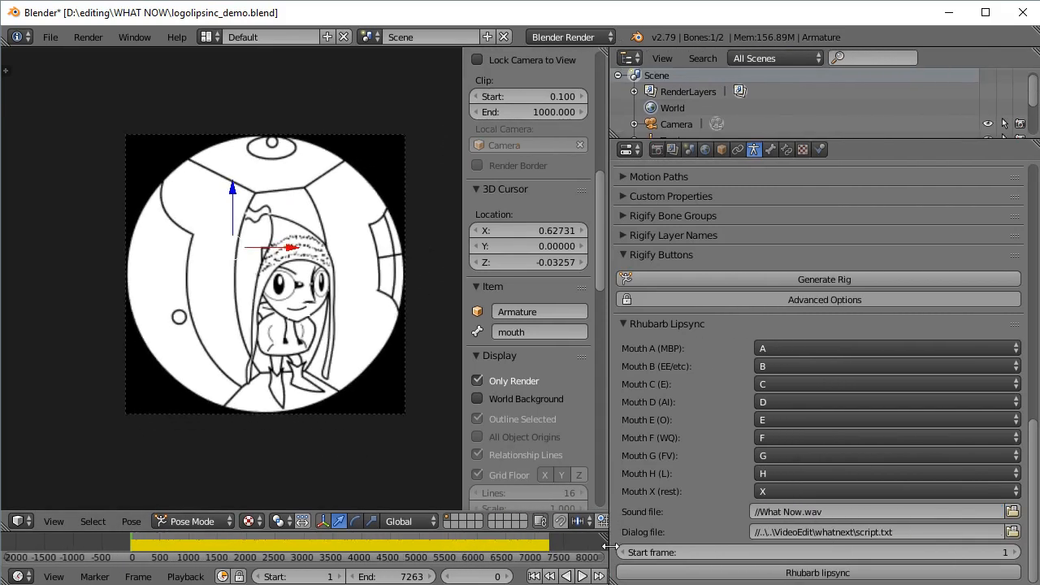
click(894, 509)
click(754, 516)
key(ctrl+v)
key(Return)
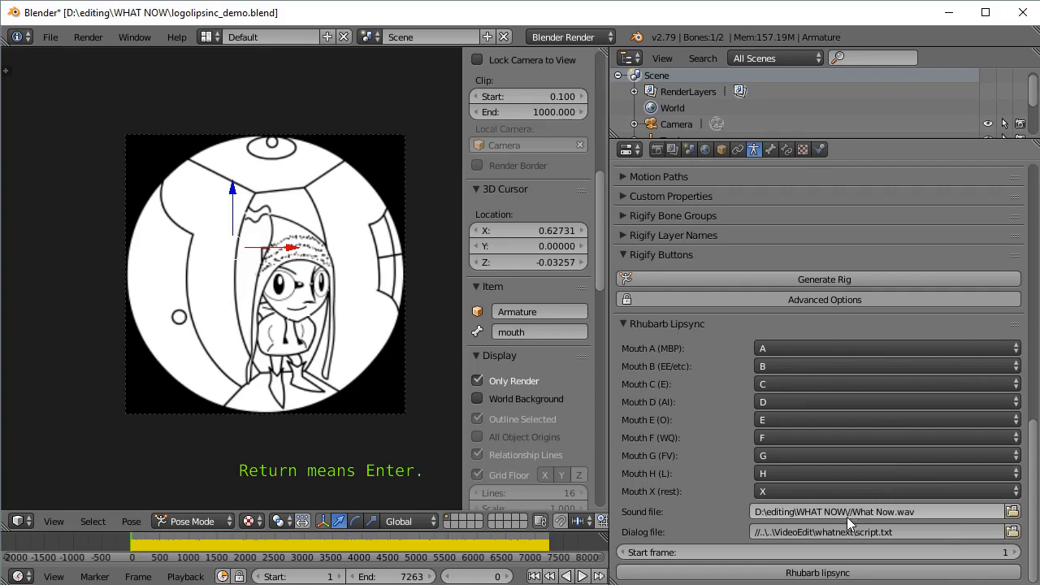
click(853, 513)
key(BackSpace)
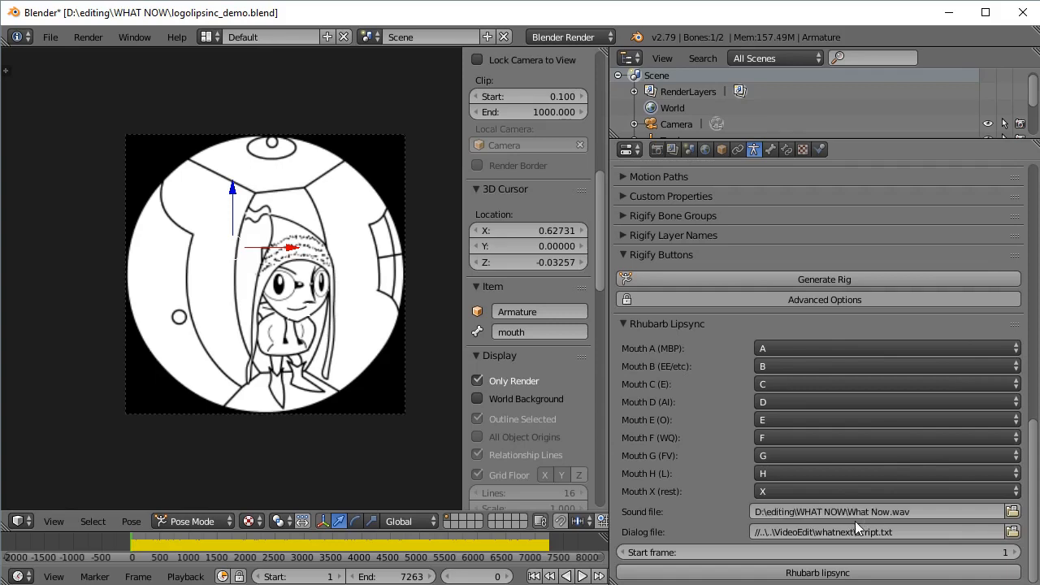
key(Return)
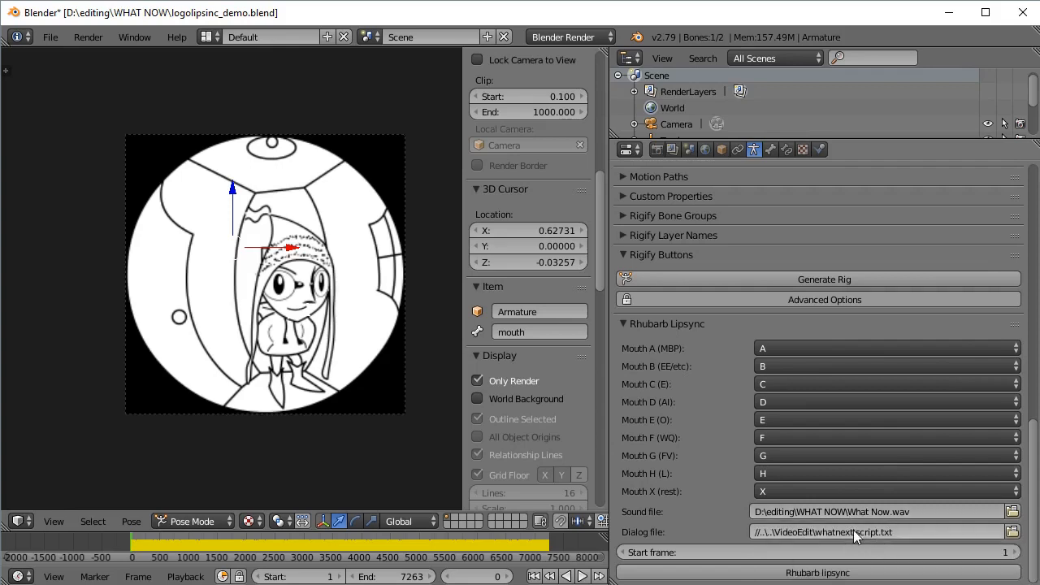
Browse for the dialog file, copy its folder path D:\VideoEdit\whatnext\, and cancel the file selection
click(1012, 531)
click(305, 78)
key(ctrl+c)
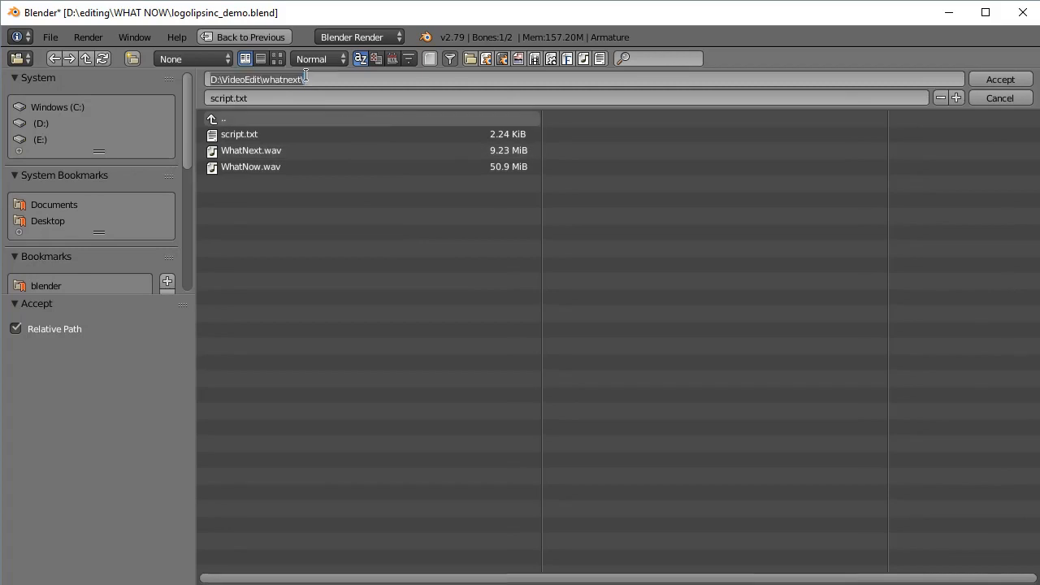
click(993, 96)
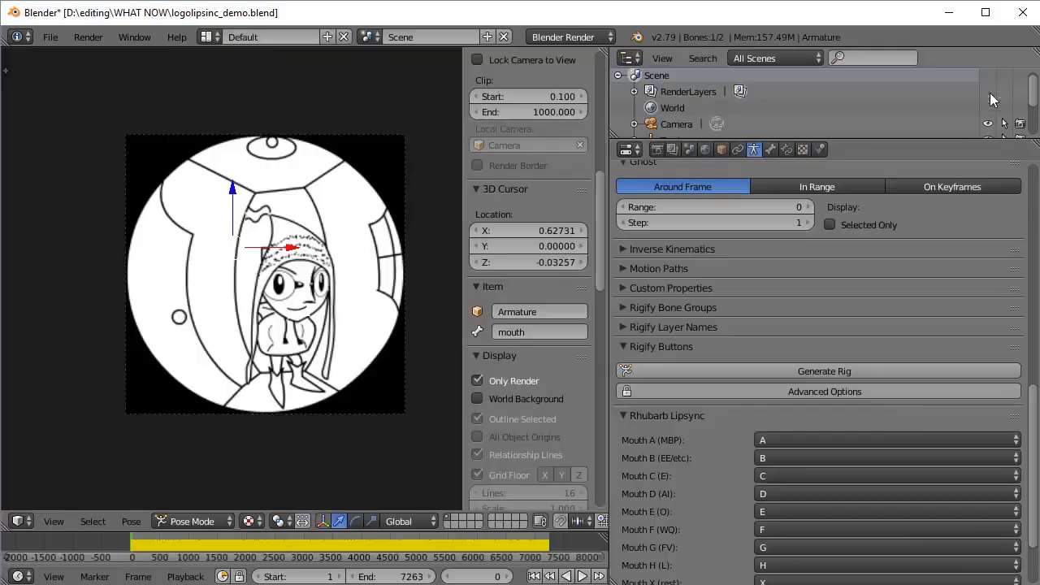
Set the dialog file to the absolute path D:\VideoEdit\whatnext\script.txt using the copied folder path
scroll(877, 471, down, 3)
click(829, 530)
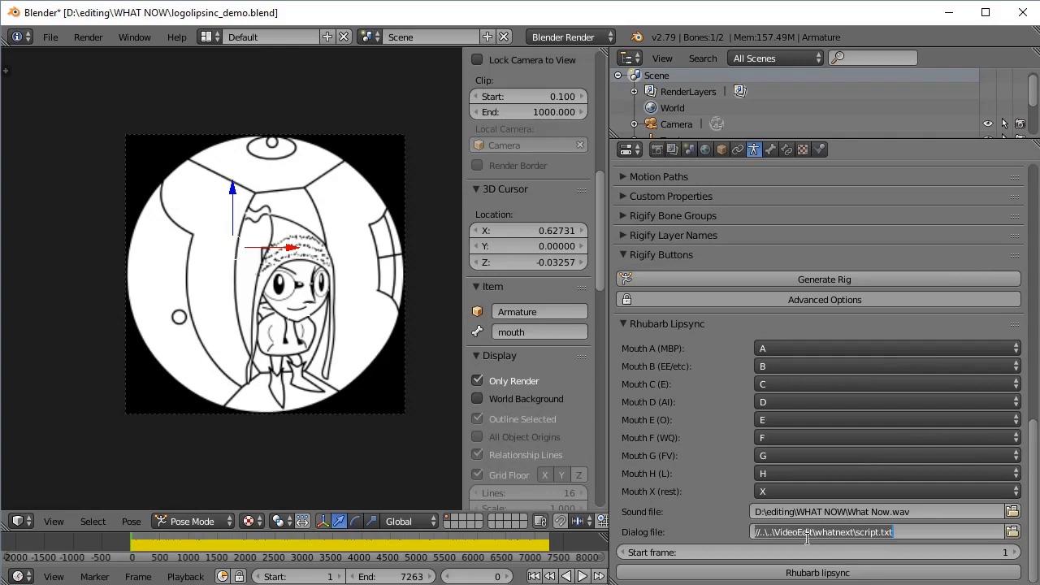
drag(852, 528, 672, 541)
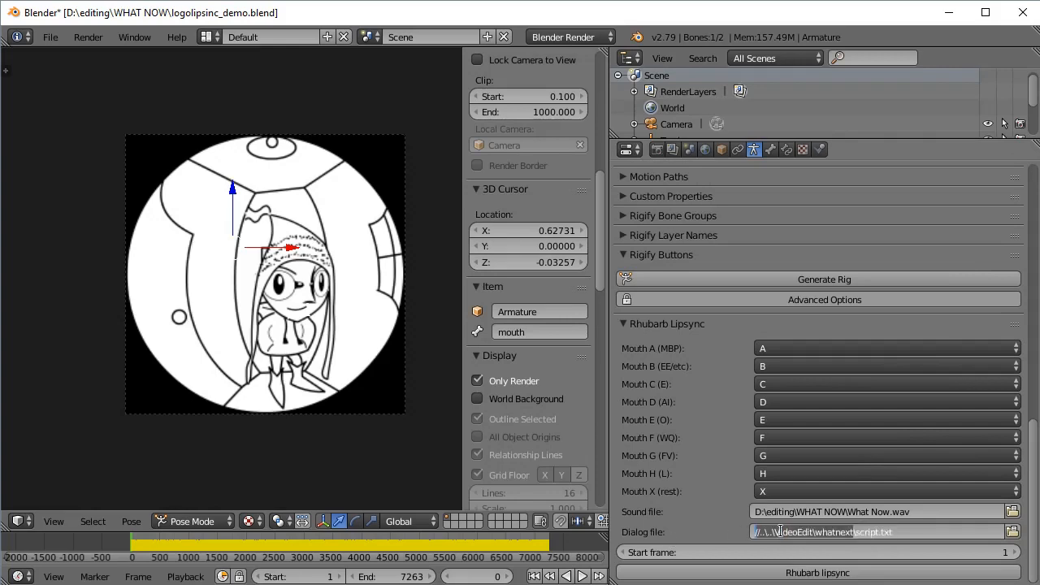
key(ctrl+v)
key(BackSpace)
key(Return)
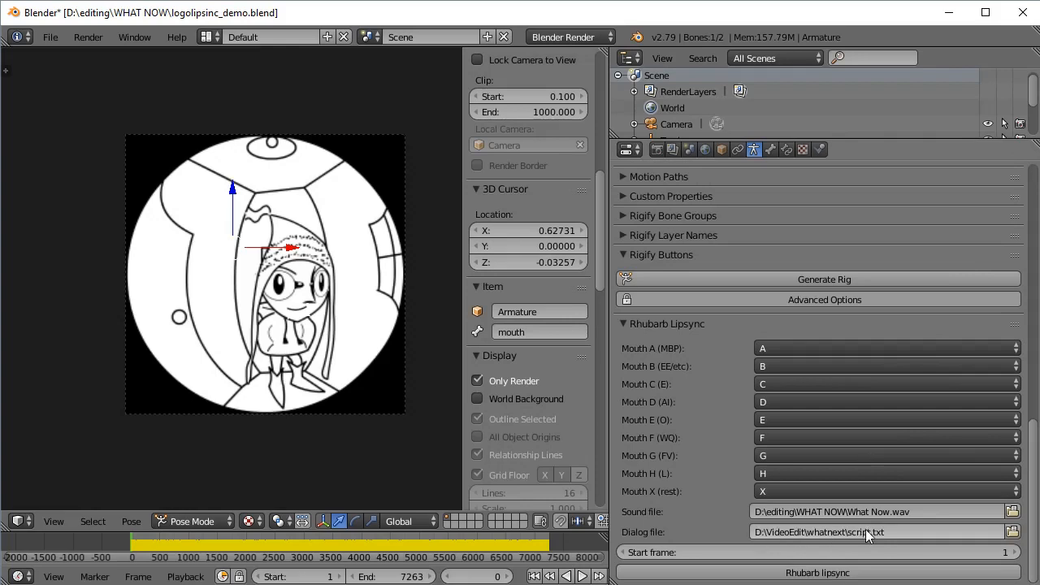
Open the add-on settings in the user preferences and filter the add-ons by "rh"
click(52, 40)
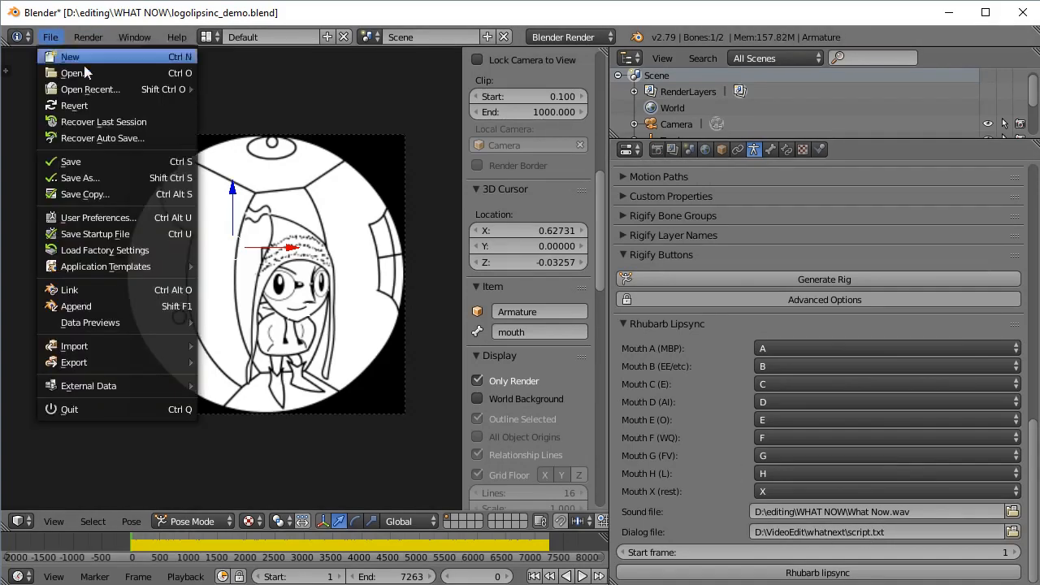
click(146, 219)
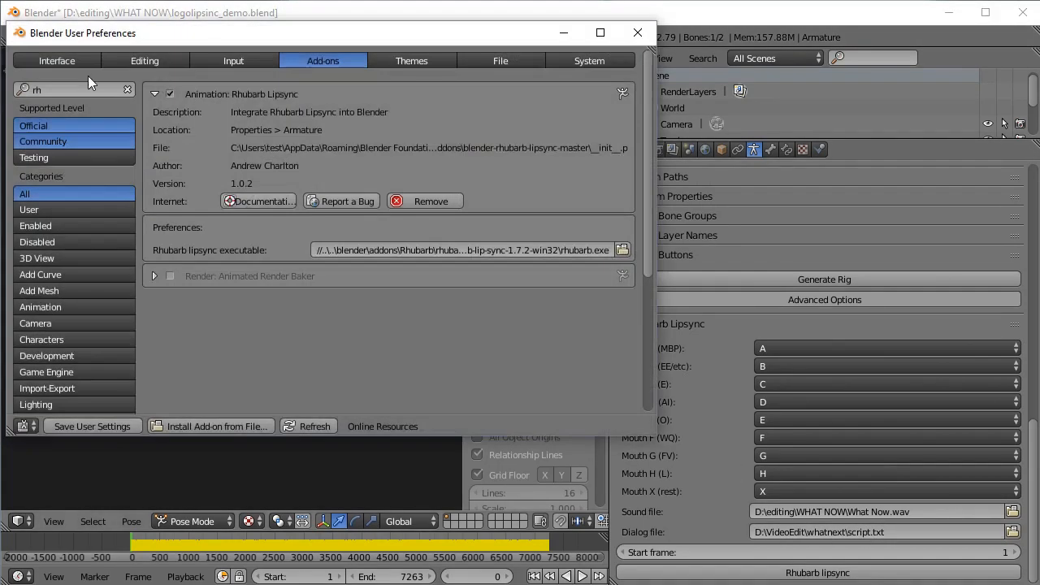
click(118, 90)
text(rh)
Browse for the Rhubarb executable, enlarge the preferences window, copy the folder path of rhubarb.exe, and accept the file
click(605, 247)
click(625, 253)
click(623, 250)
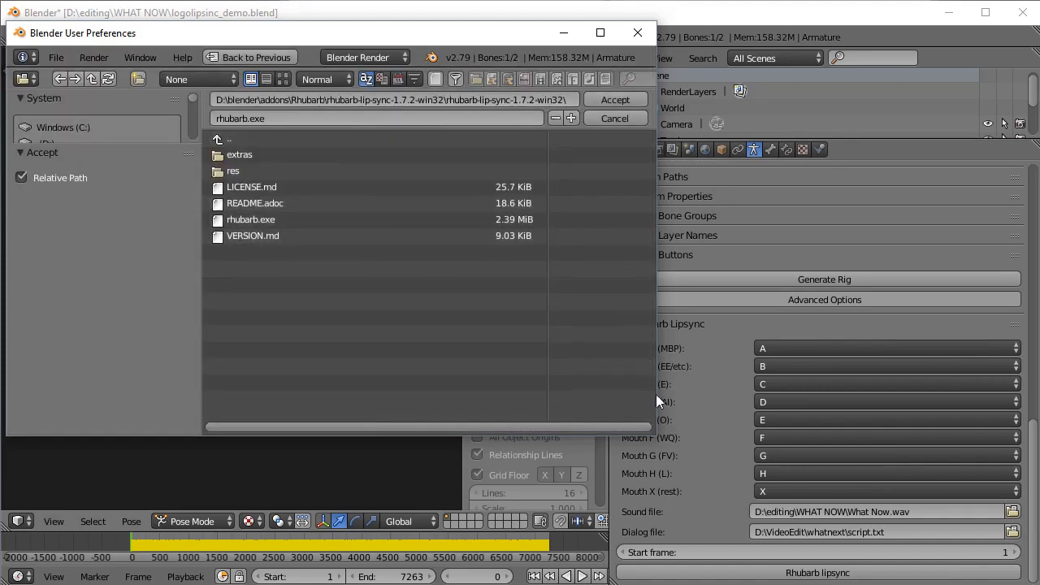
drag(653, 437, 905, 560)
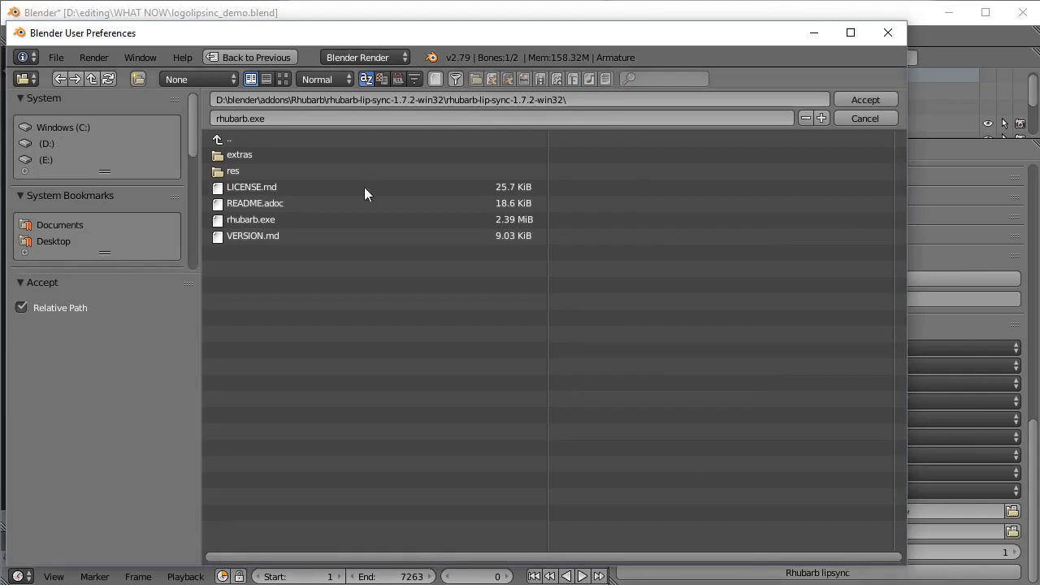
click(520, 99)
key(ctrl+c)
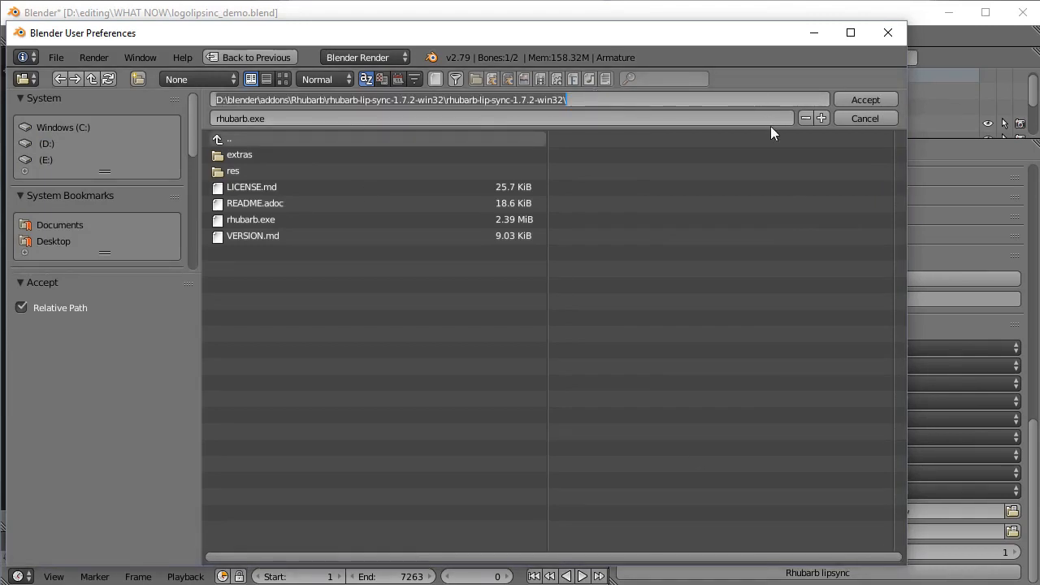
click(862, 99)
Set the Rhubarb lipsync executable to D:\blender\addons\Rhubarb\rhubarb-lip-sync-1.7.2-win32\rhubarb-lip-sync-1.7.2-win32\rhubarb.exe using the copied folder path, save the user settings, and close the preferences
click(731, 250)
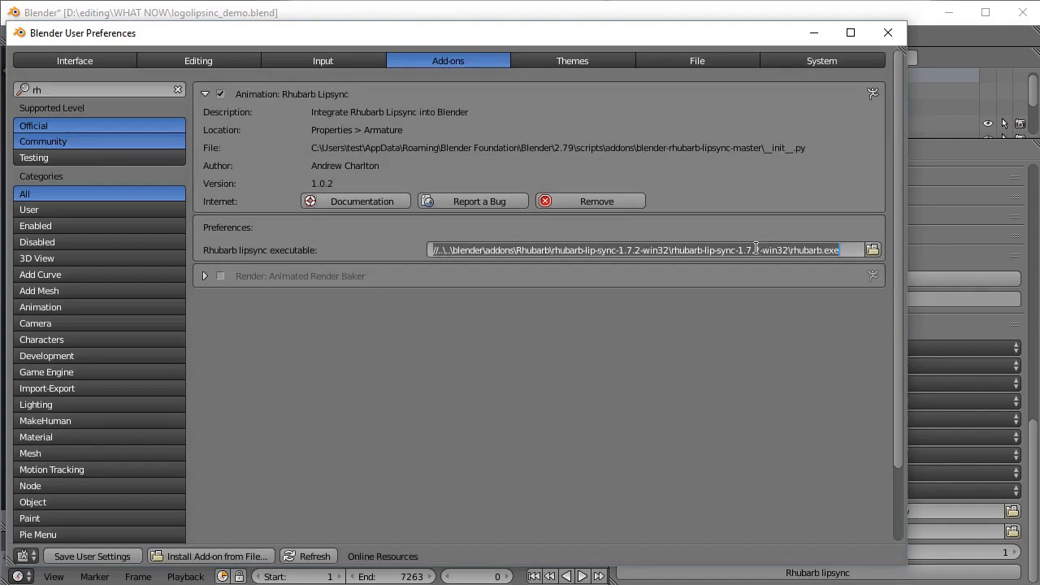
drag(786, 252, 310, 252)
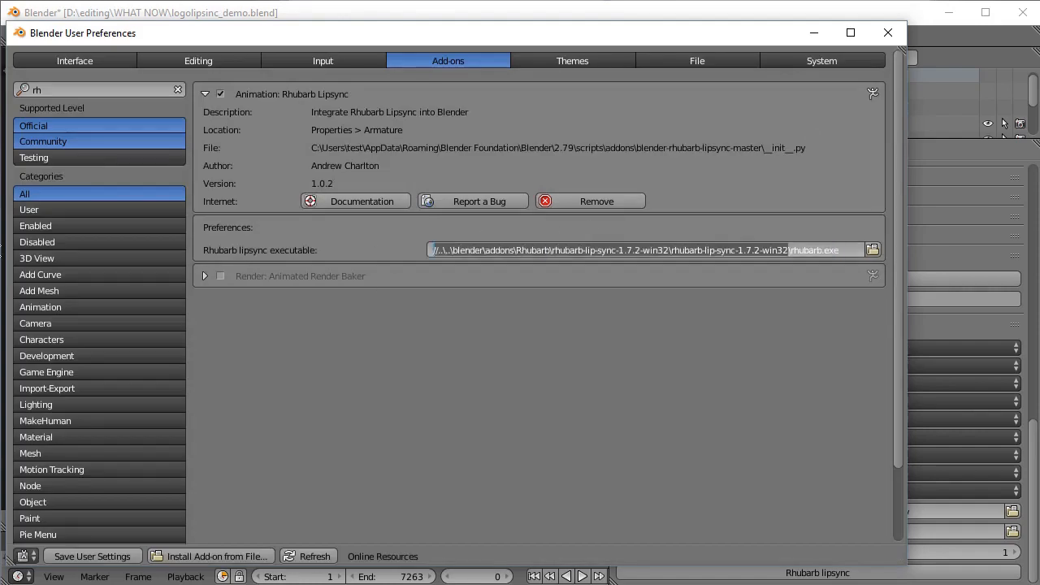
key(ctrl+v)
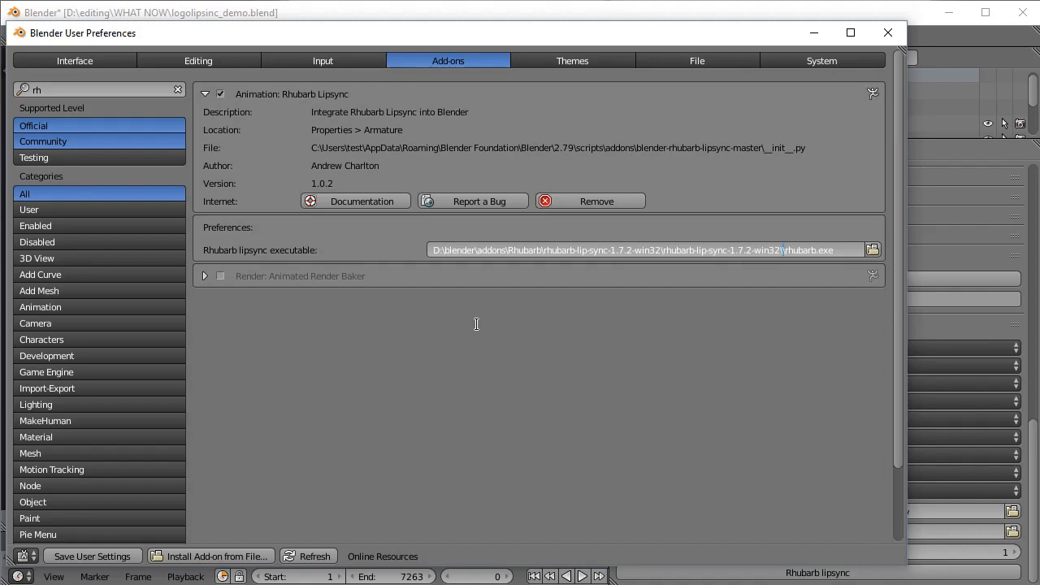
key(BackSpace)
key(Return)
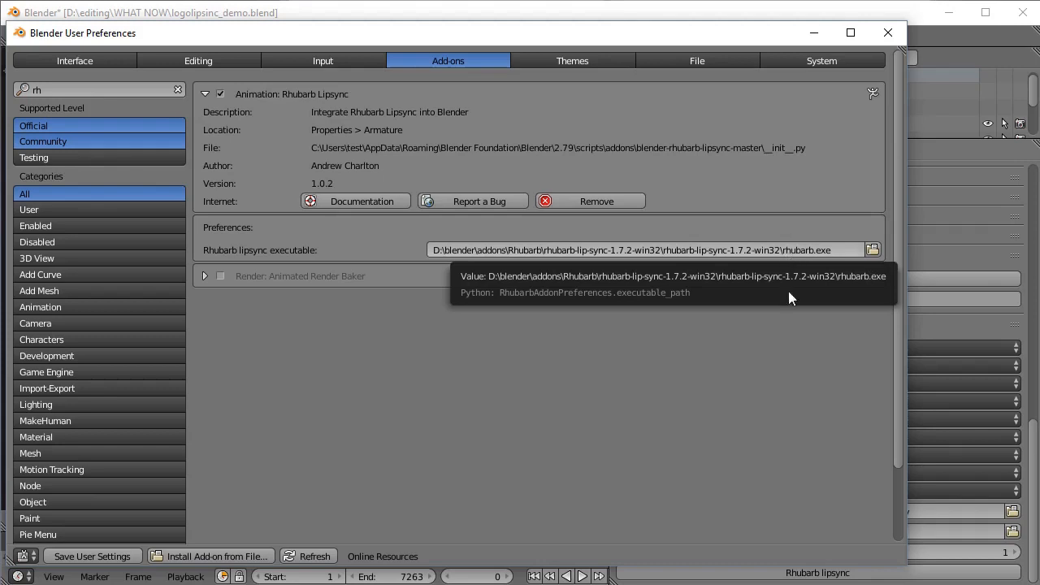
click(110, 556)
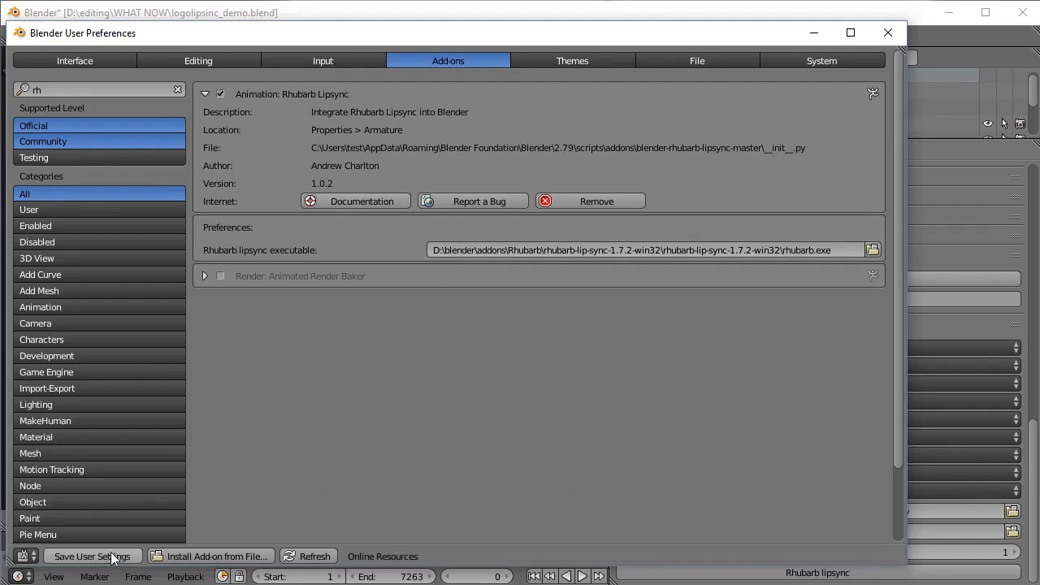
click(887, 33)
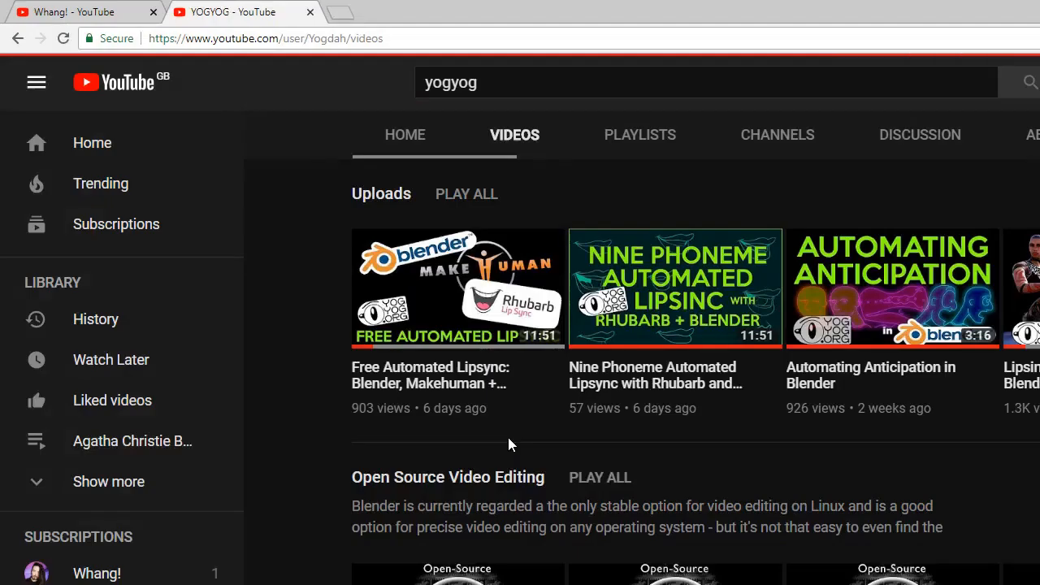
Switch to YouTube in the browser, open the Free Automated Lipsync video, and read the comments about the Rhubarb Lipsync runtime error
click(436, 391)
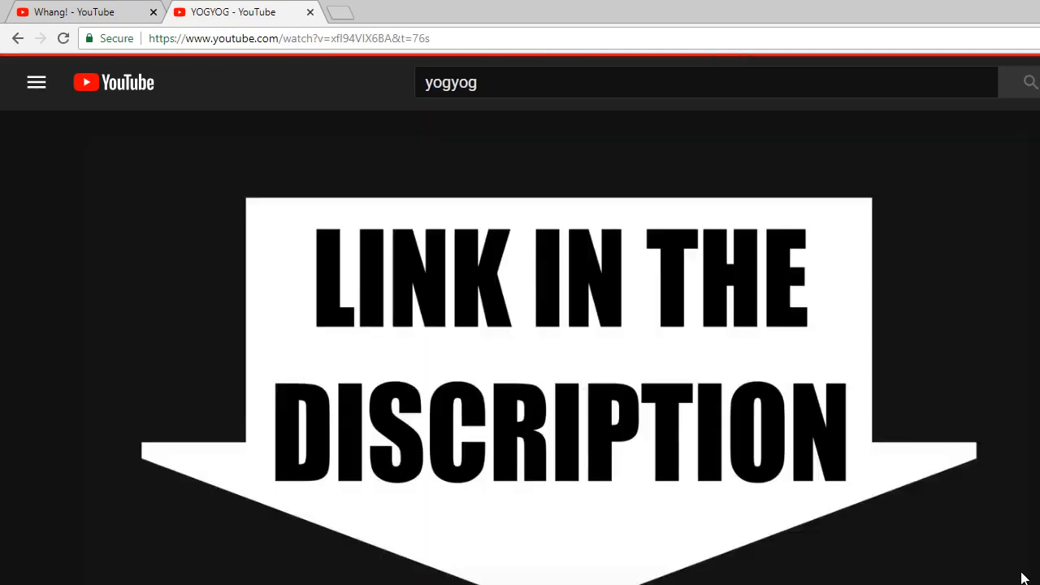
scroll(991, 573, down, 3)
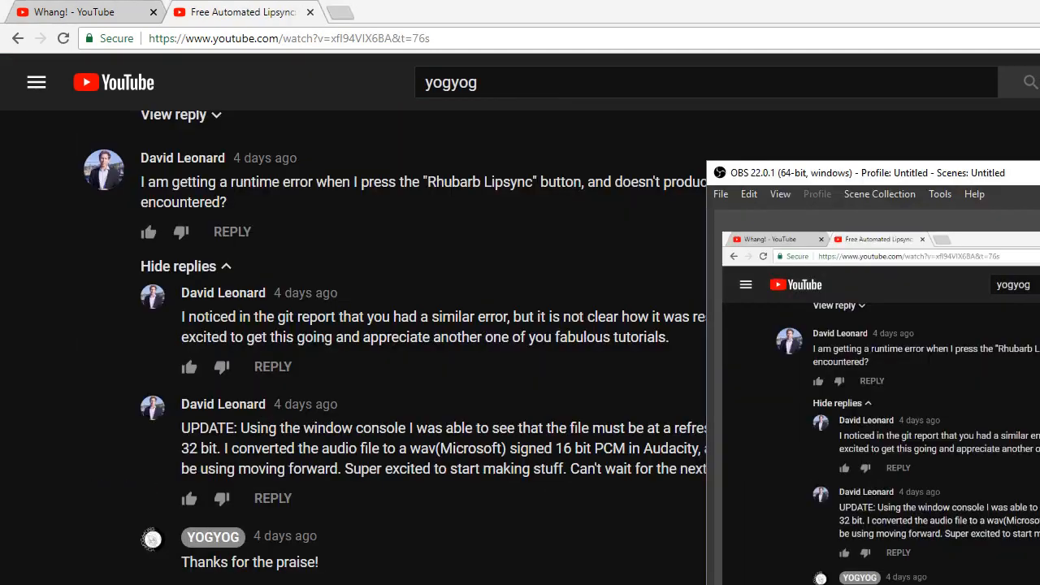
Switch to Audacity and change the tutorial track's sample format to 16-bit PCM
click(664, 578)
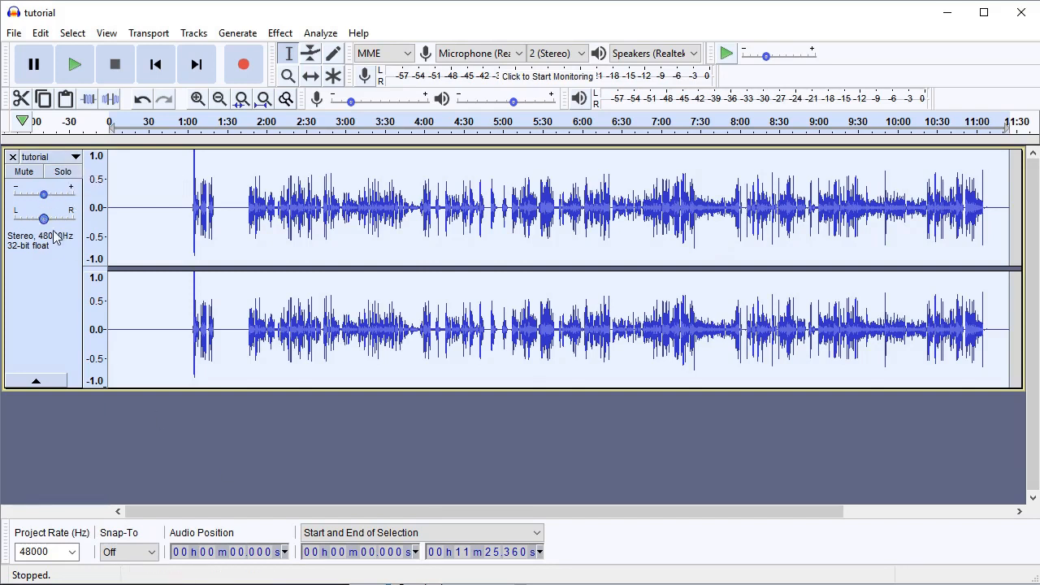
click(65, 158)
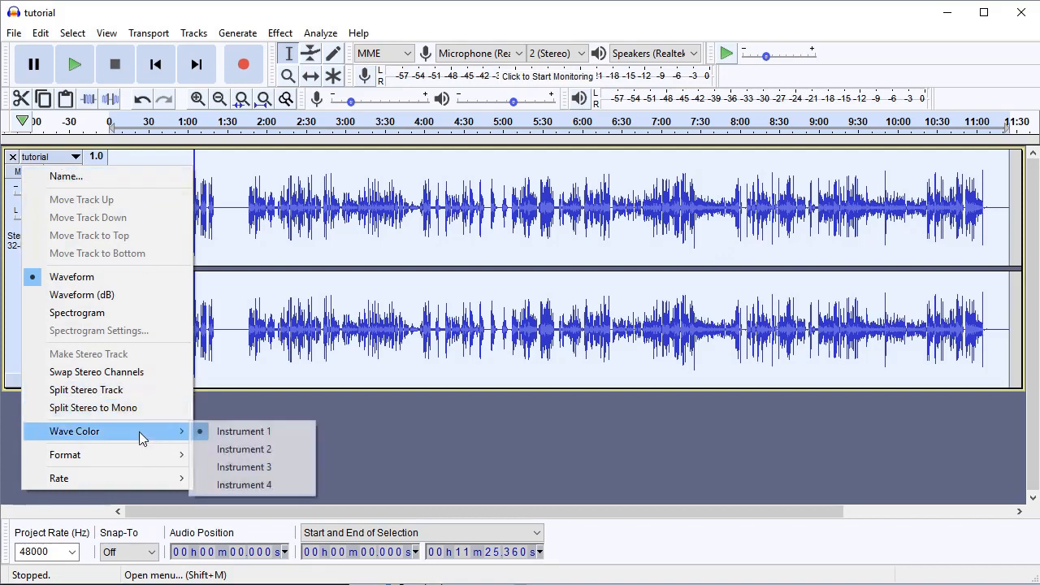
mouse_move(123, 459)
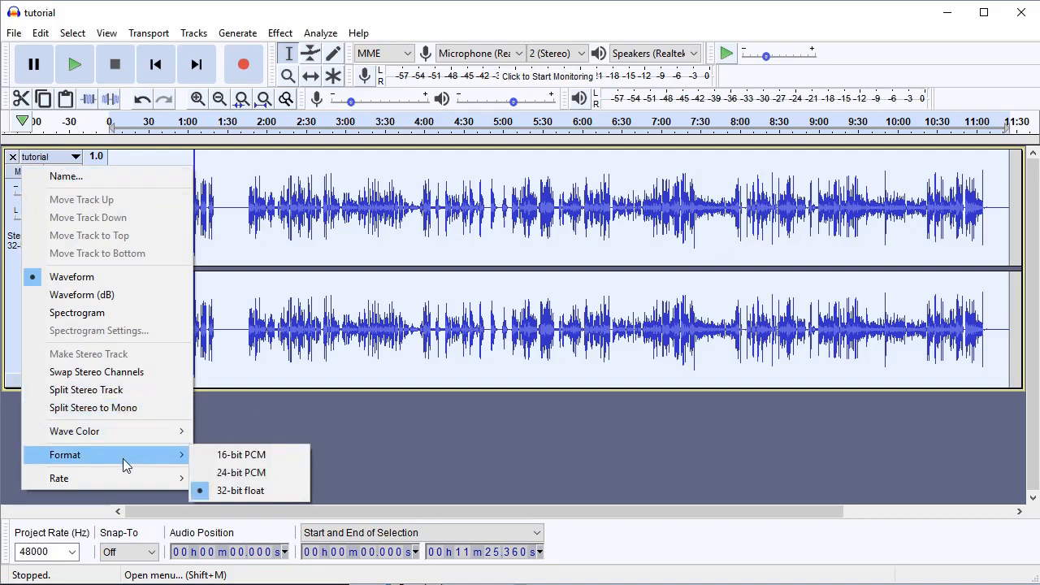
click(248, 456)
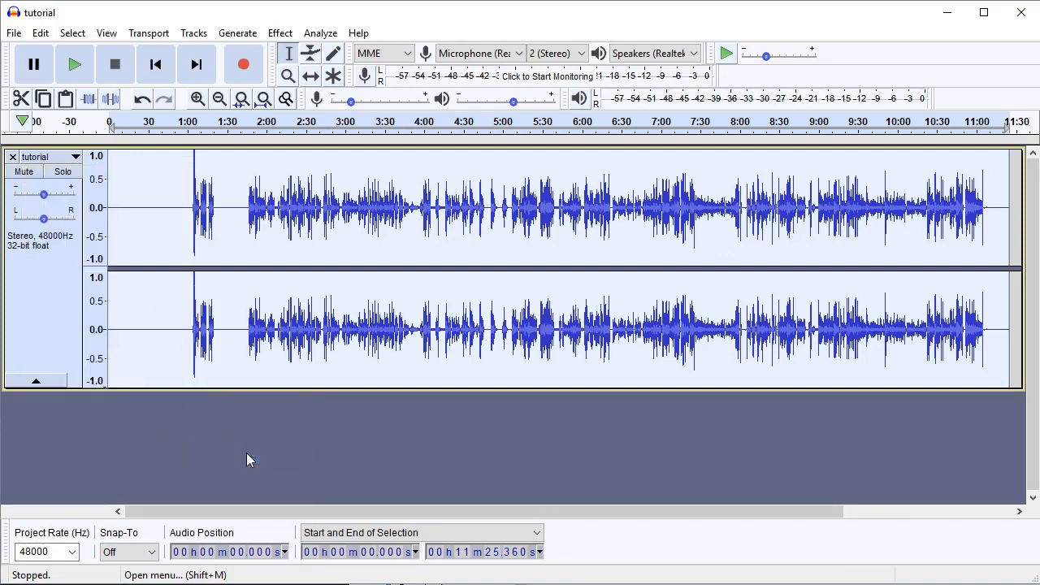
Look at the available project sample rates and close the list without choosing one
click(75, 560)
click(72, 551)
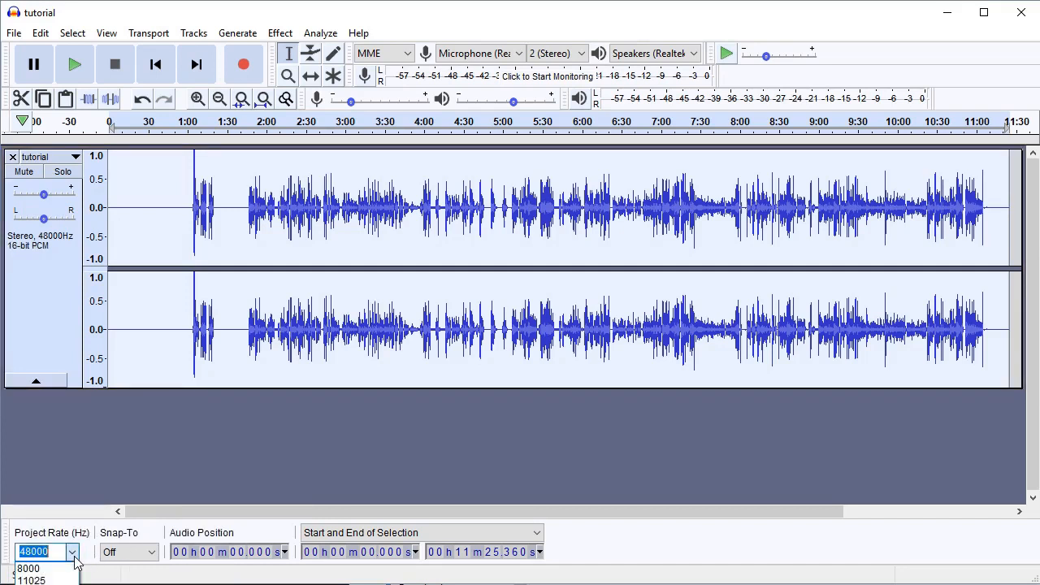
click(211, 471)
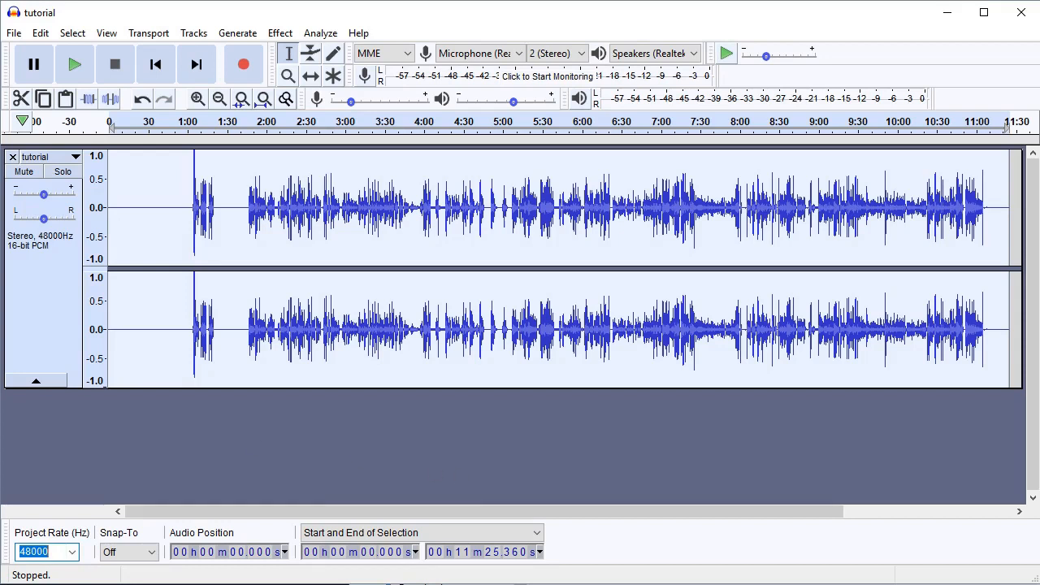